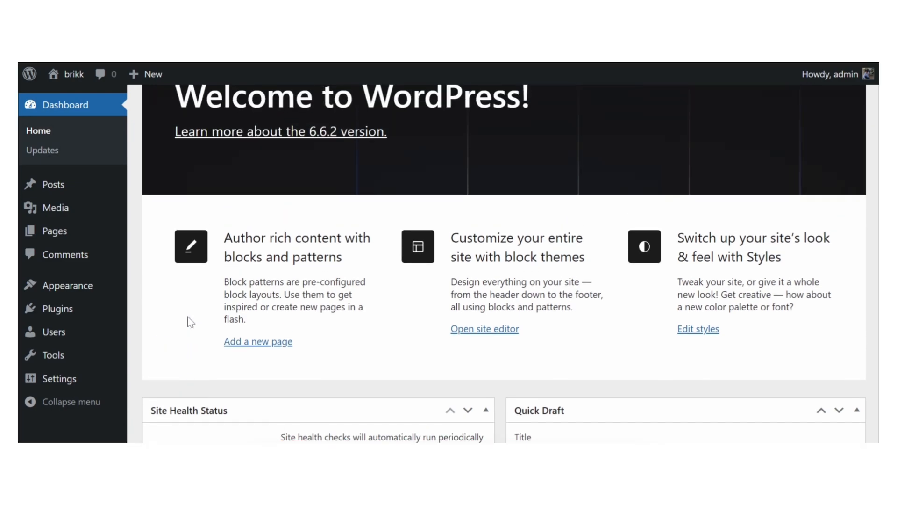
- Open the page for adding new themes from the site's installed themes
scroll(188, 318, "up", 2)
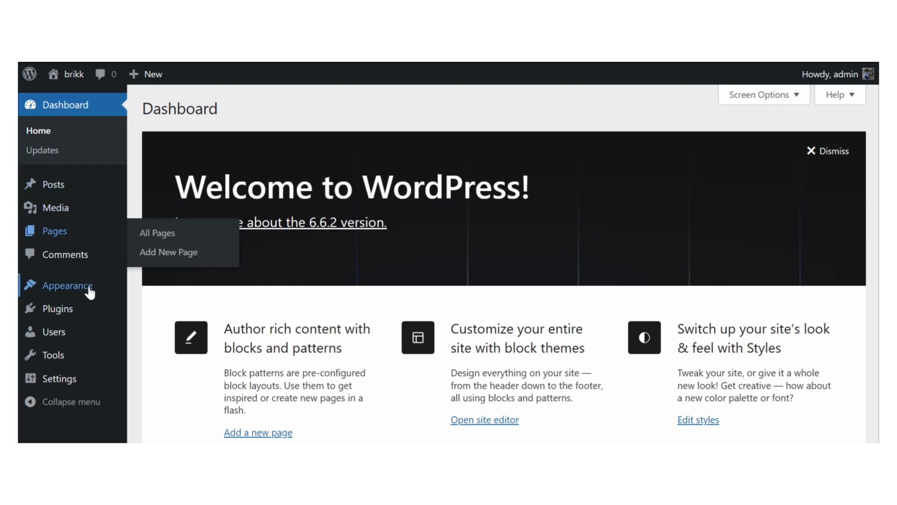
mouse_move(90, 297)
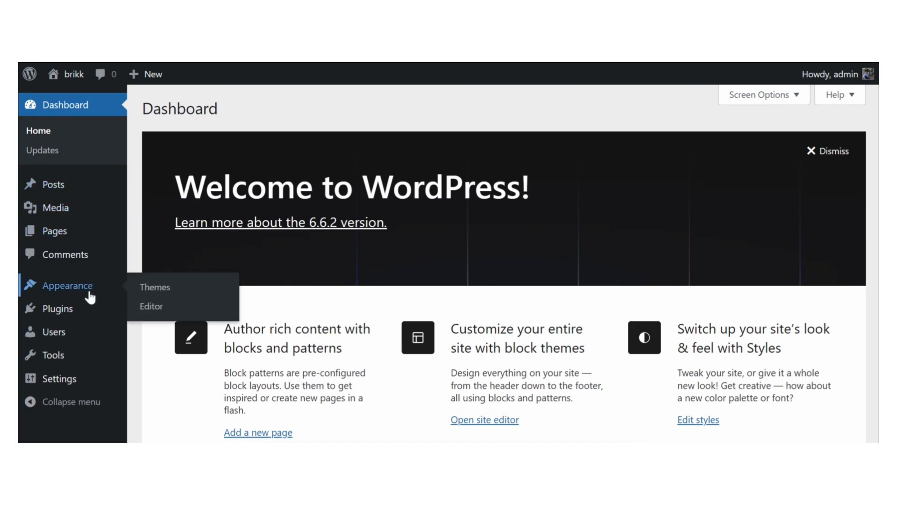
left_click(150, 288)
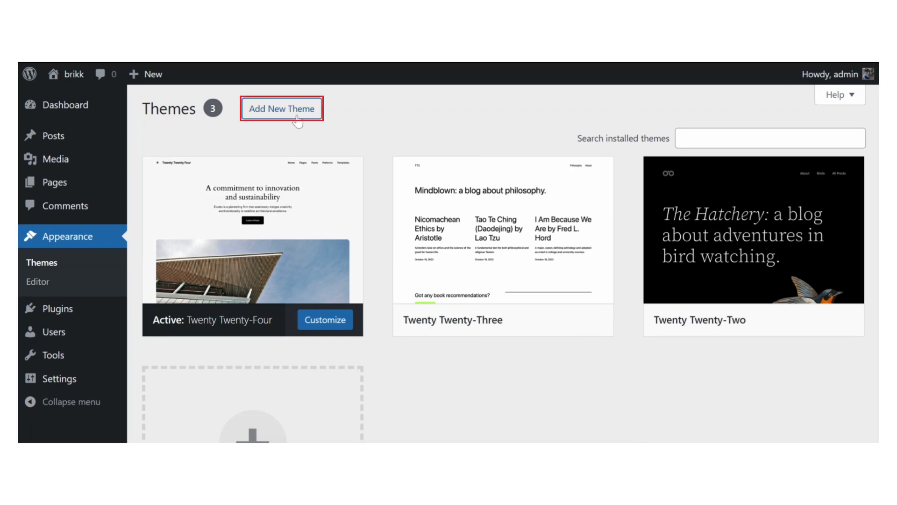
left_click(282, 109)
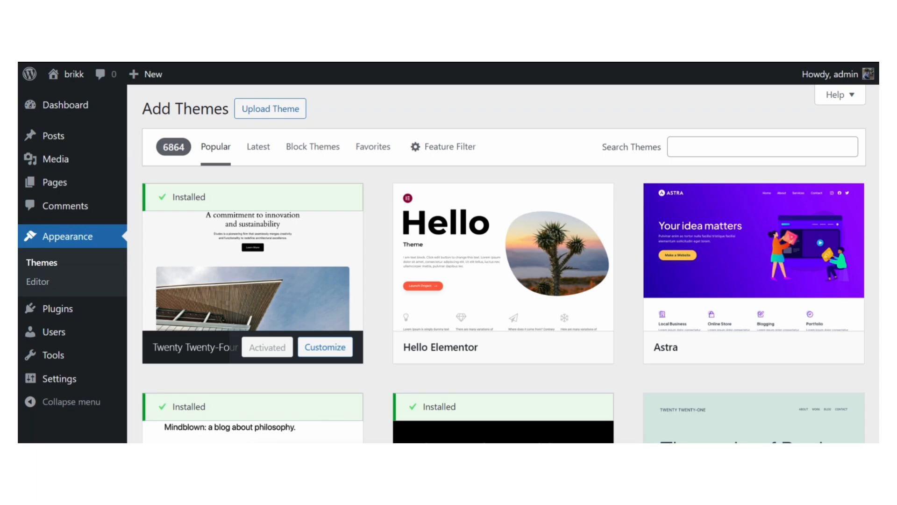
- Browse the popular themes in the theme catalogue and check the install option on the Inspiro theme
mouse_move(352, 226)
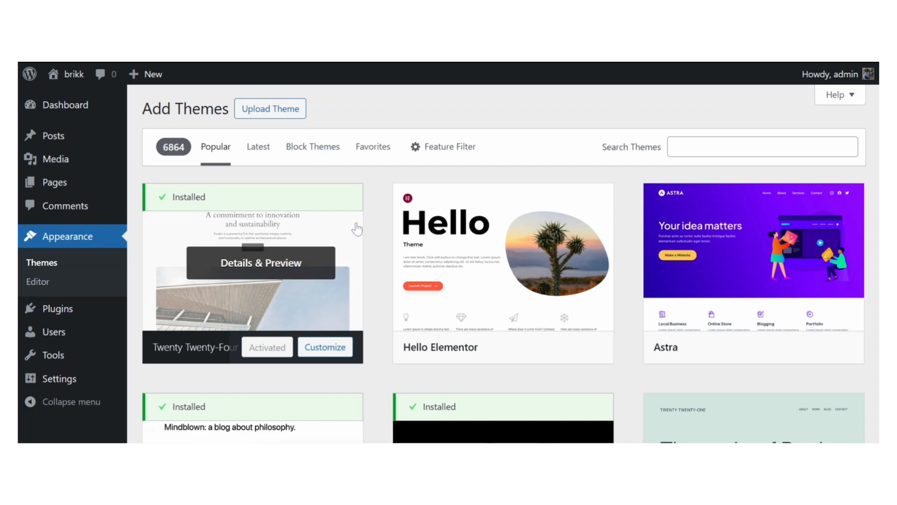
scroll(392, 240, "down", 5)
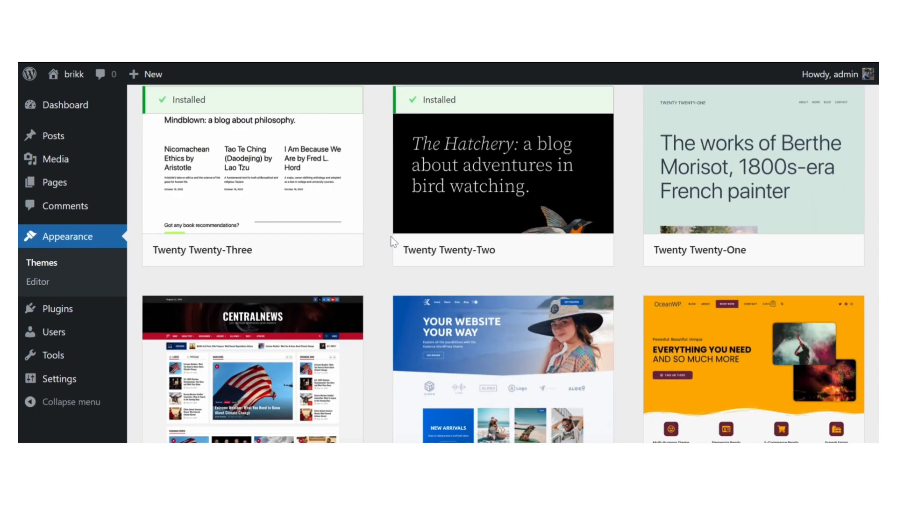
scroll(394, 241, "down", 7)
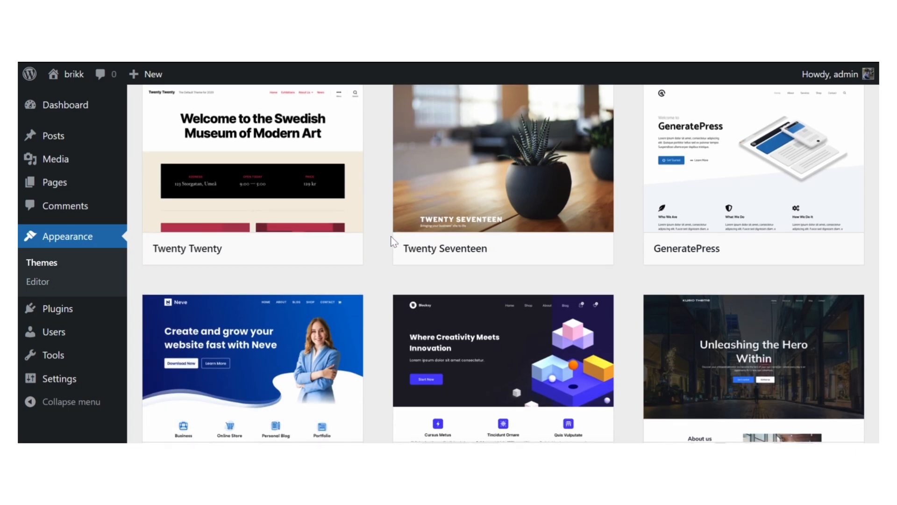
scroll(394, 241, "down", 3)
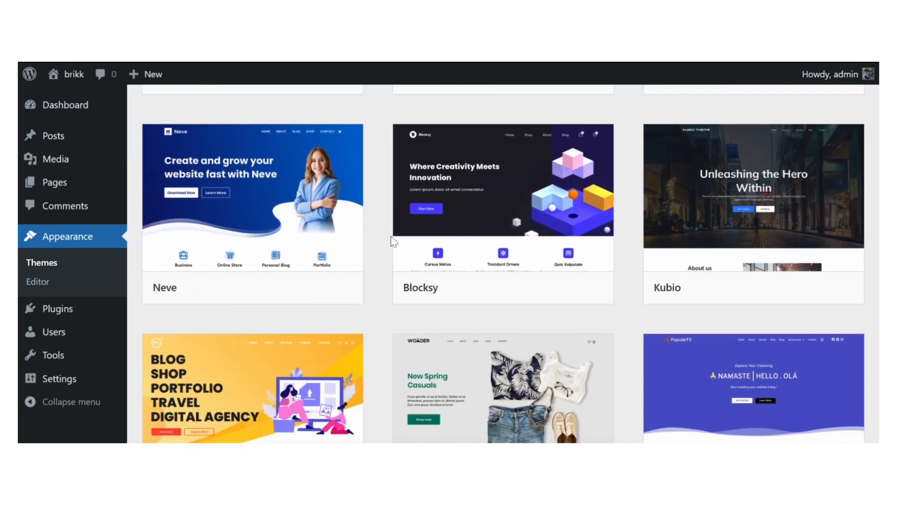
scroll(394, 241, "down", 4)
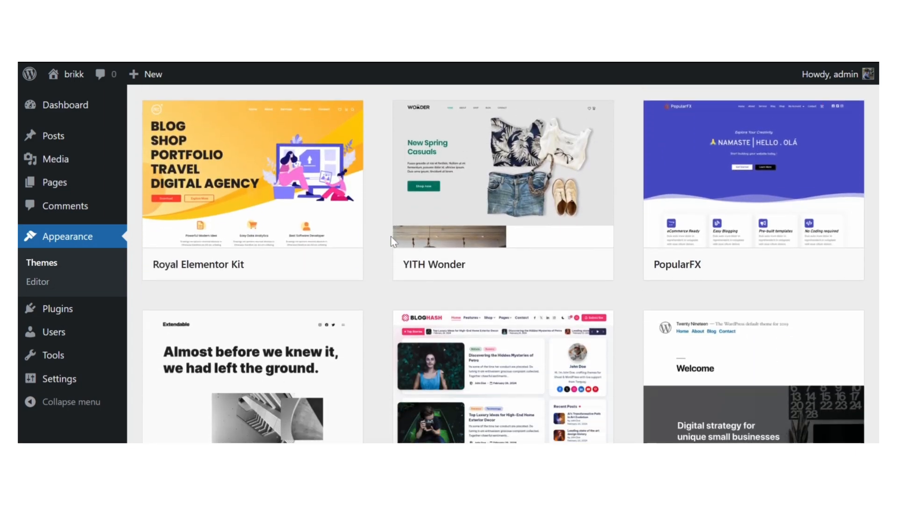
scroll(394, 241, "down", 4)
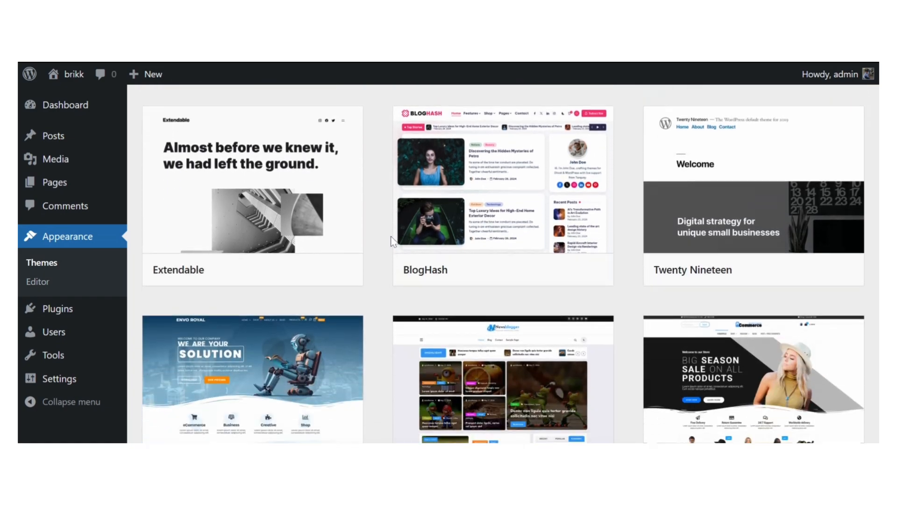
scroll(393, 241, "down", 4)
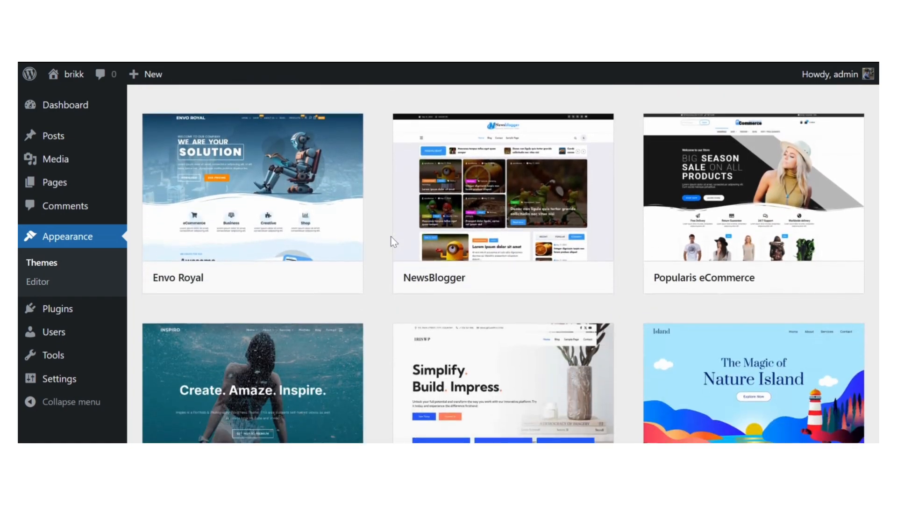
scroll(394, 241, "down", 4)
mouse_move(281, 276)
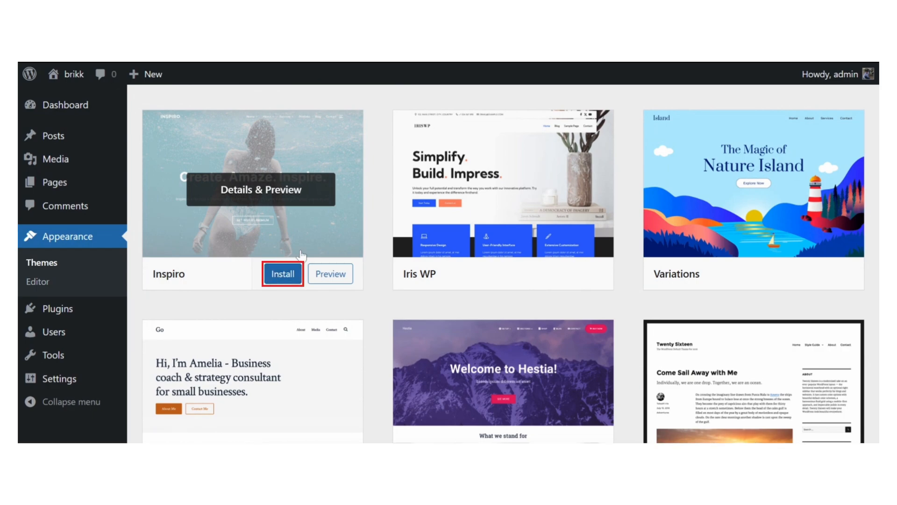
scroll(345, 214, "up", 10)
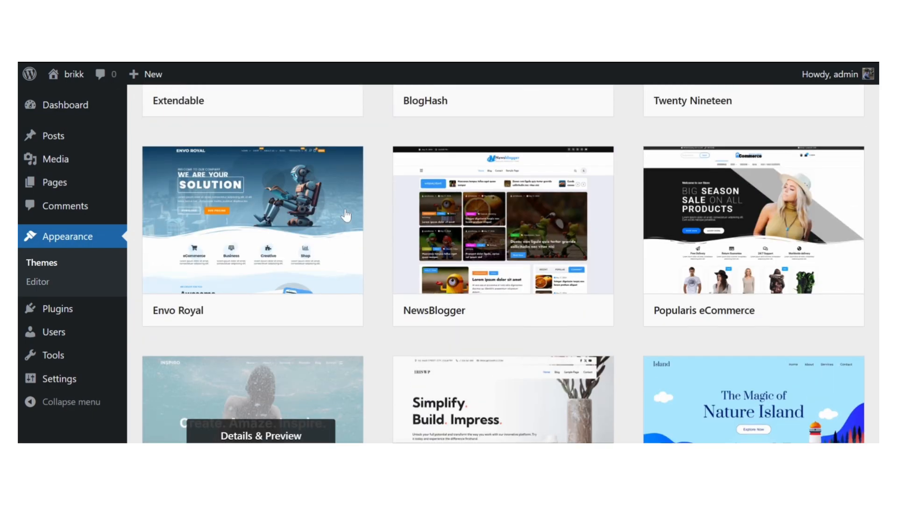
scroll(344, 208, "up", 15)
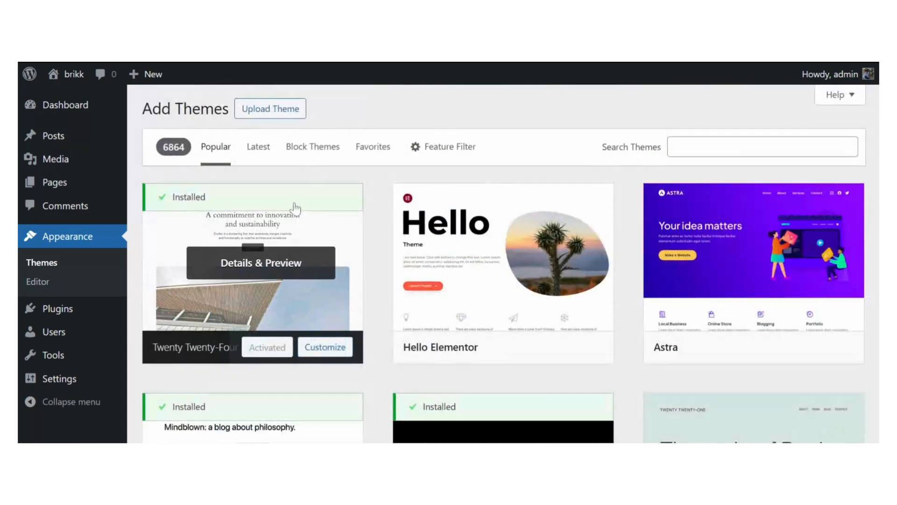
- Install a new theme by uploading the file brikk.zip and activate it
left_click(46, 262)
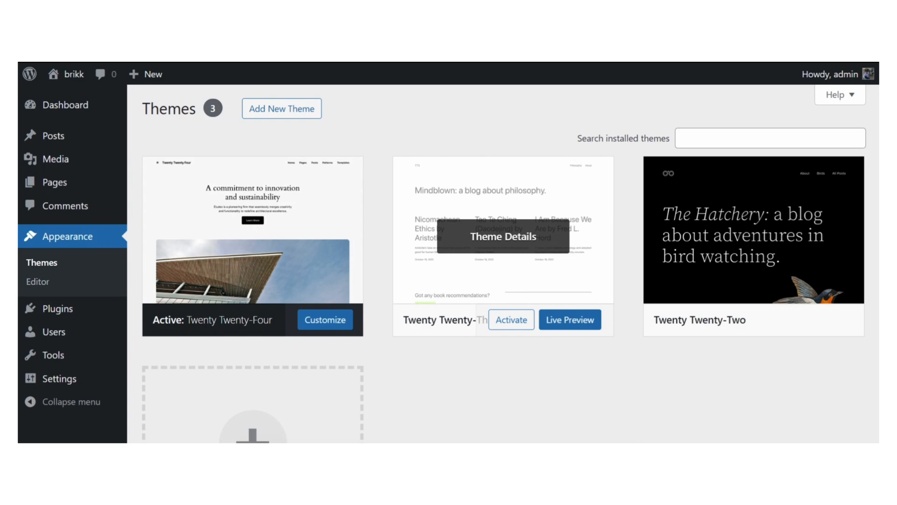
left_click(277, 112)
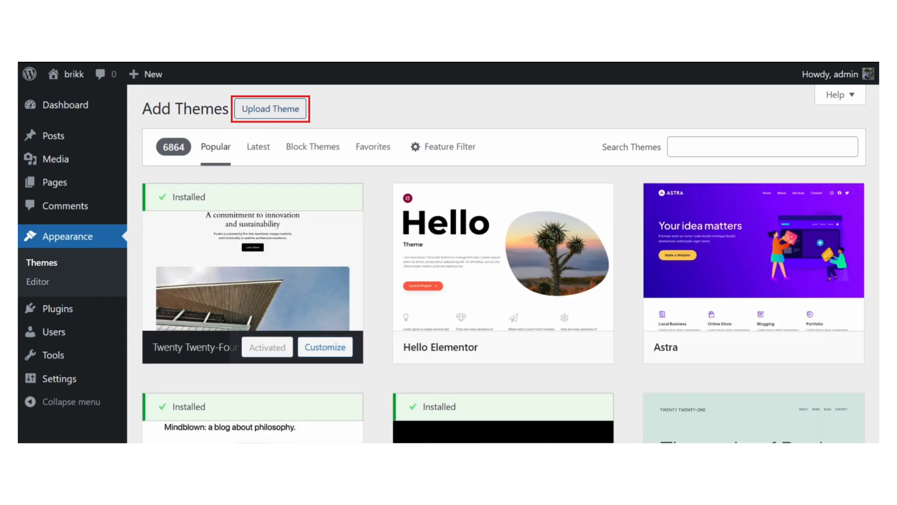
left_click(271, 110)
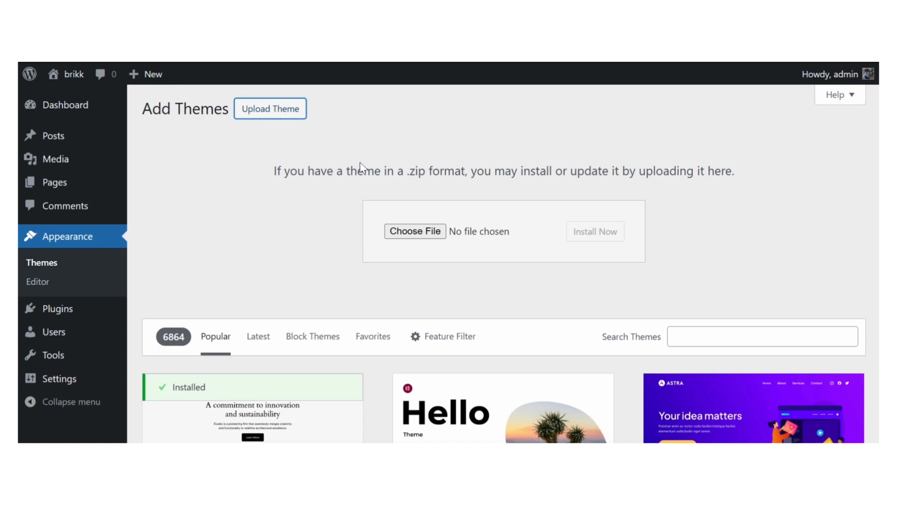
left_click(429, 224)
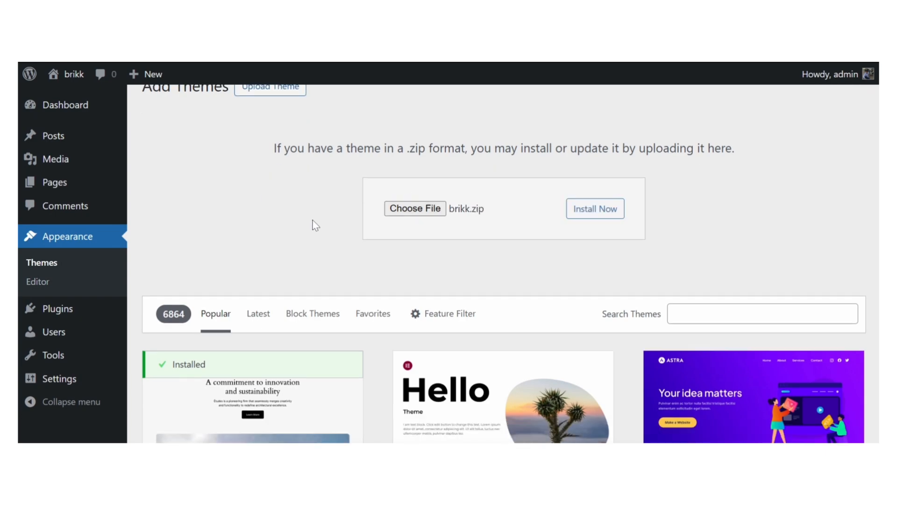
left_click(584, 214)
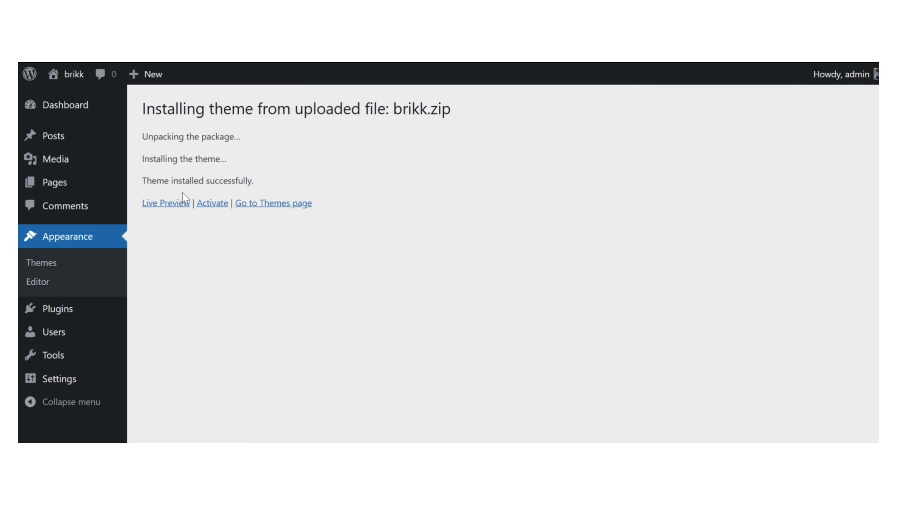
left_click(213, 203)
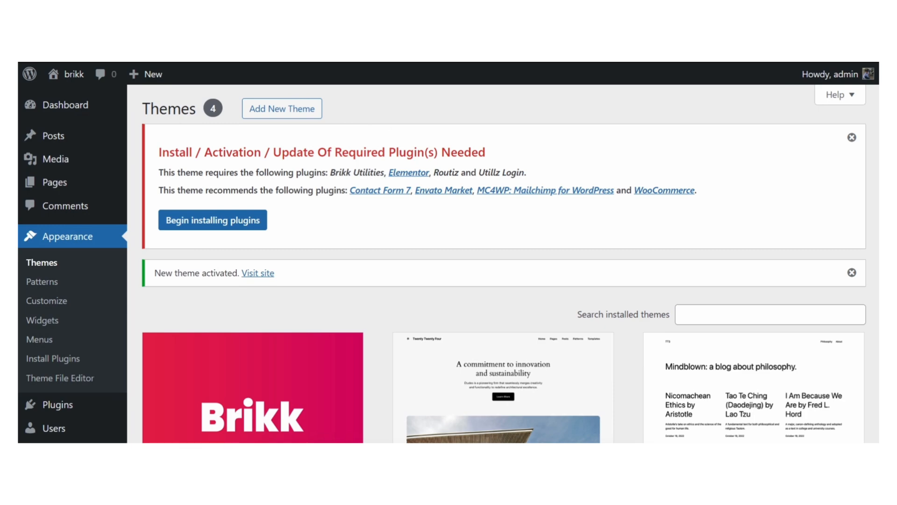
- Bulk install all the plugins the Brikk theme requires or recommends
scroll(256, 265, "down", 1)
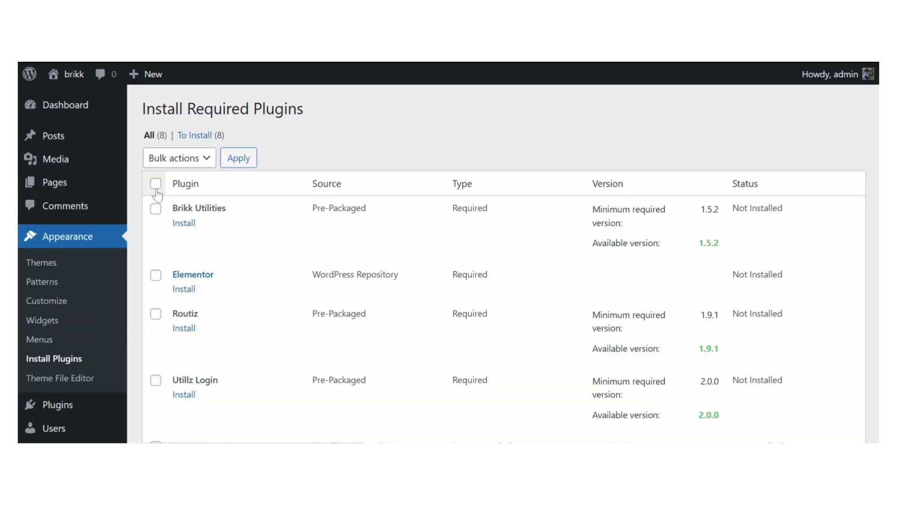
left_click(155, 183)
left_click(196, 161)
left_click(195, 201)
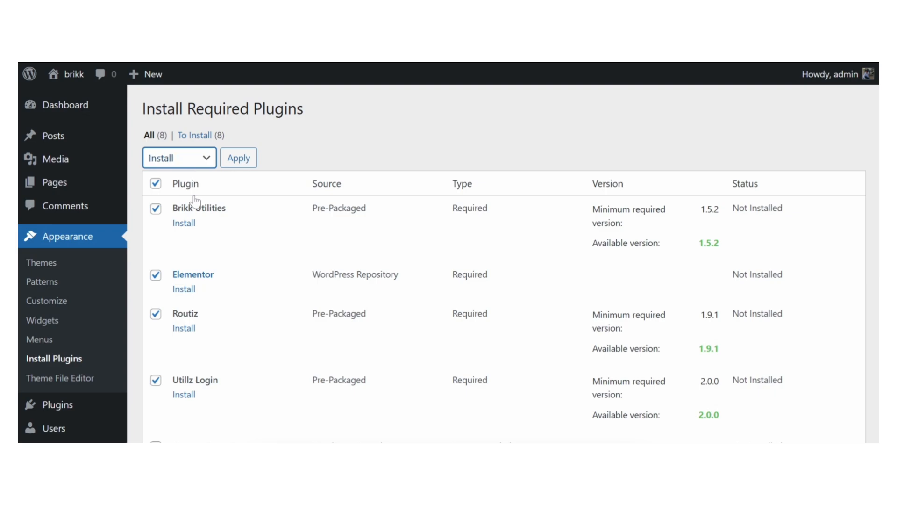
left_click(237, 159)
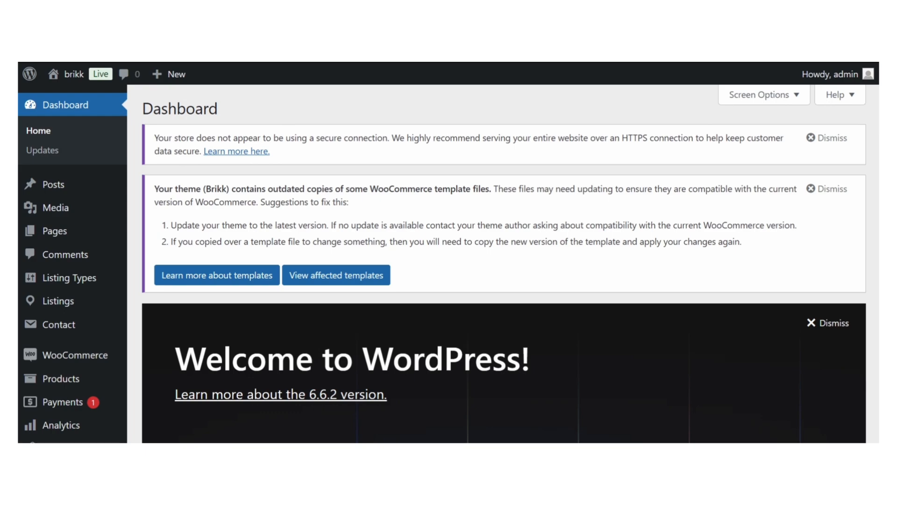
- Import the Booking demo from the Listing Types demo import page
mouse_move(89, 227)
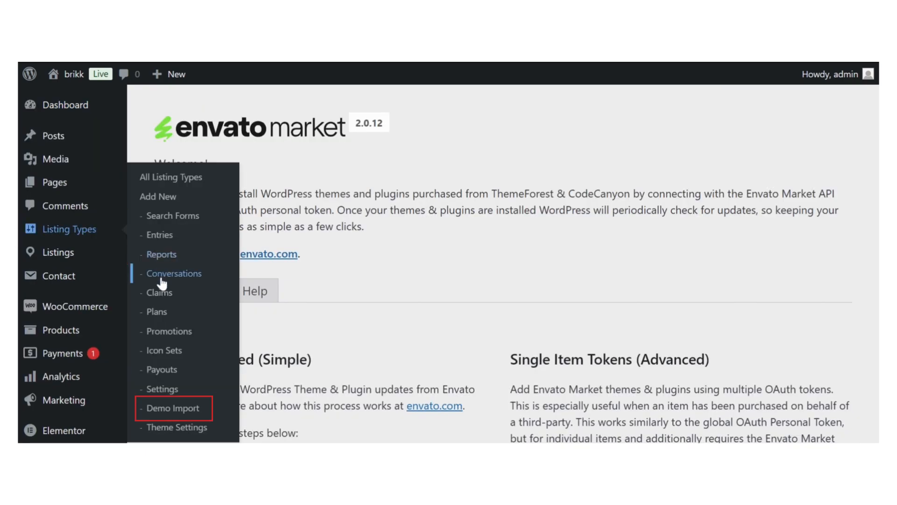
left_click(164, 408)
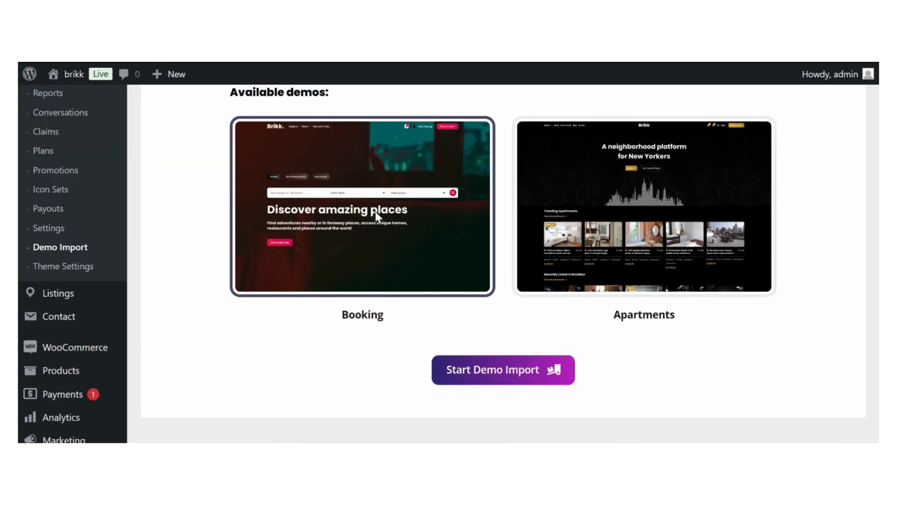
left_click(375, 211)
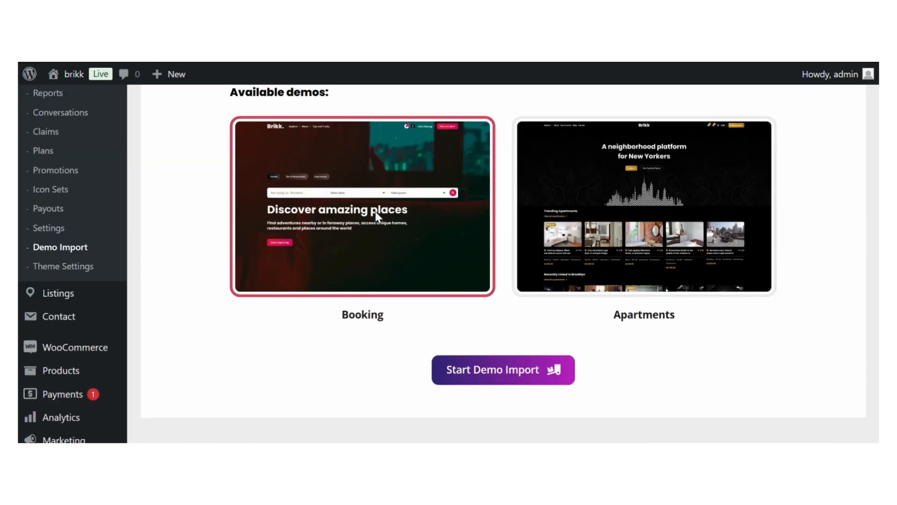
left_click(456, 373)
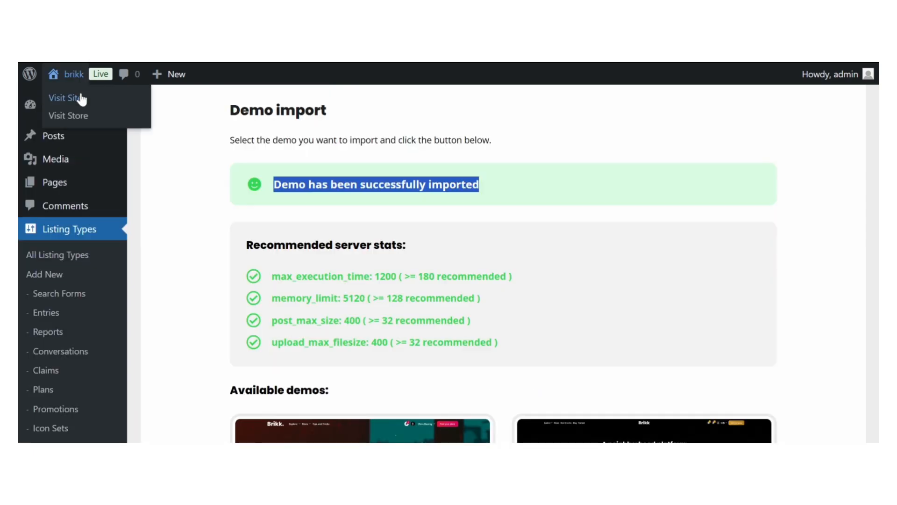
- Visit the site and examine the home page from the search form down to the pricing plans
left_click(80, 97)
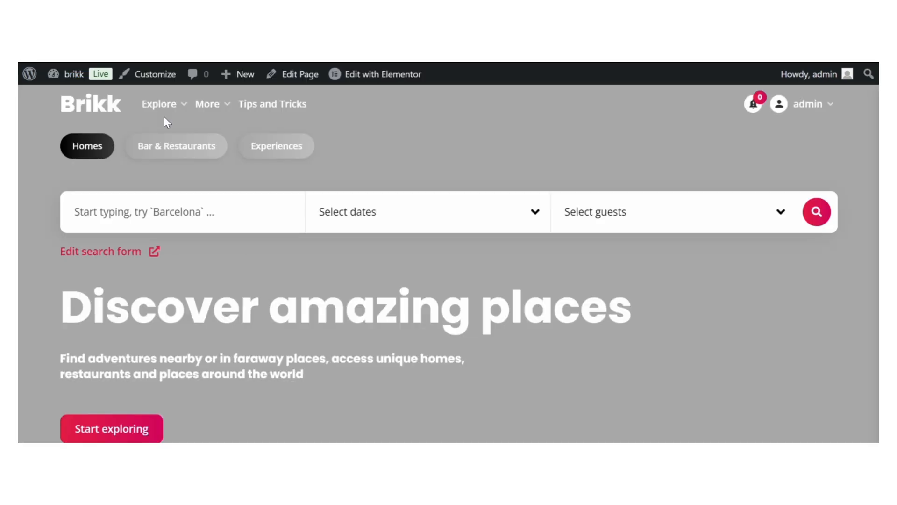
scroll(449, 264, "down", 5)
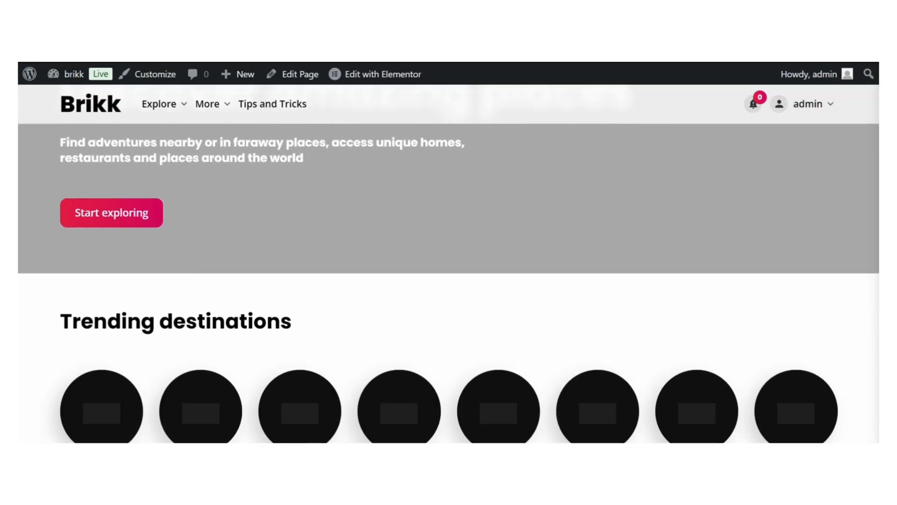
scroll(228, 232, "down", 4)
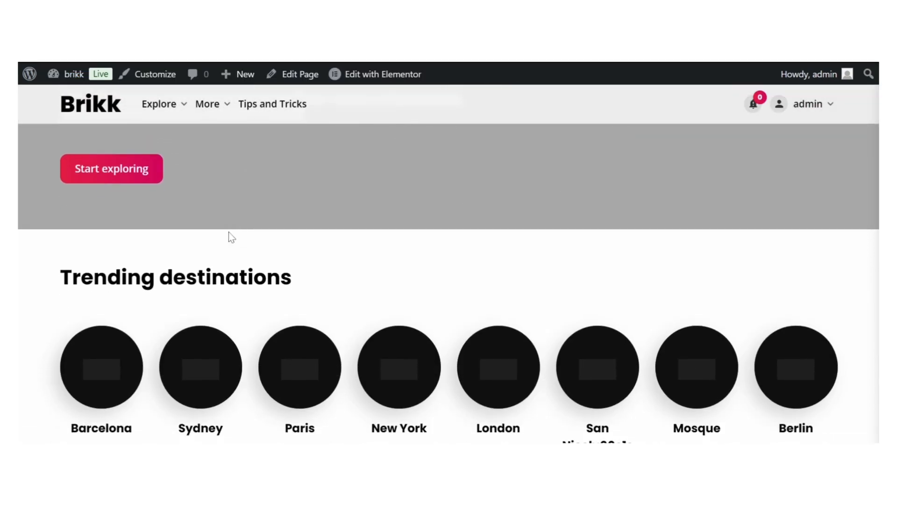
scroll(228, 232, "down", 14)
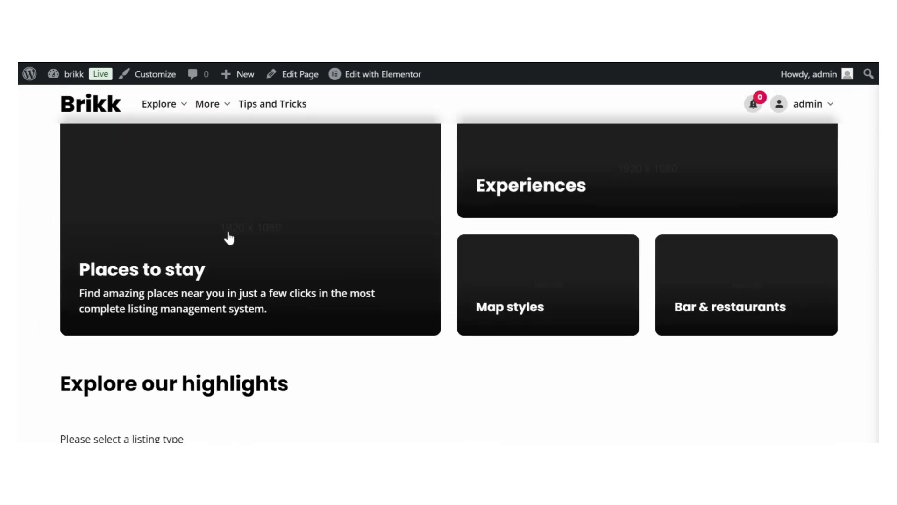
scroll(228, 237, "down", 15)
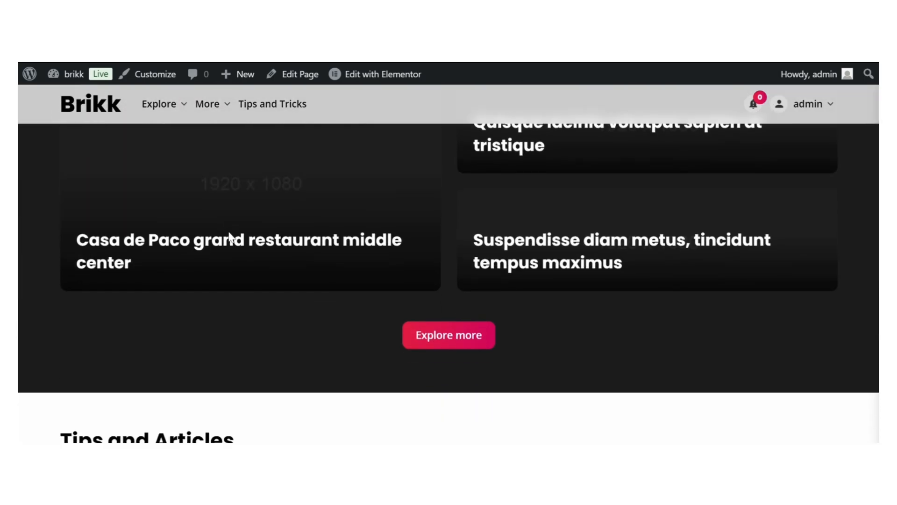
scroll(229, 233, "down", 10)
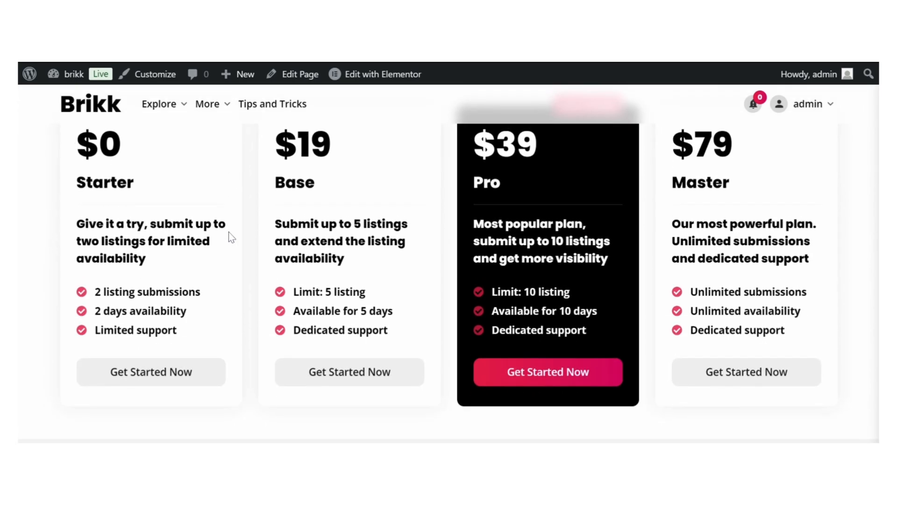
scroll(228, 232, "up", 12)
scroll(228, 232, "up", 15)
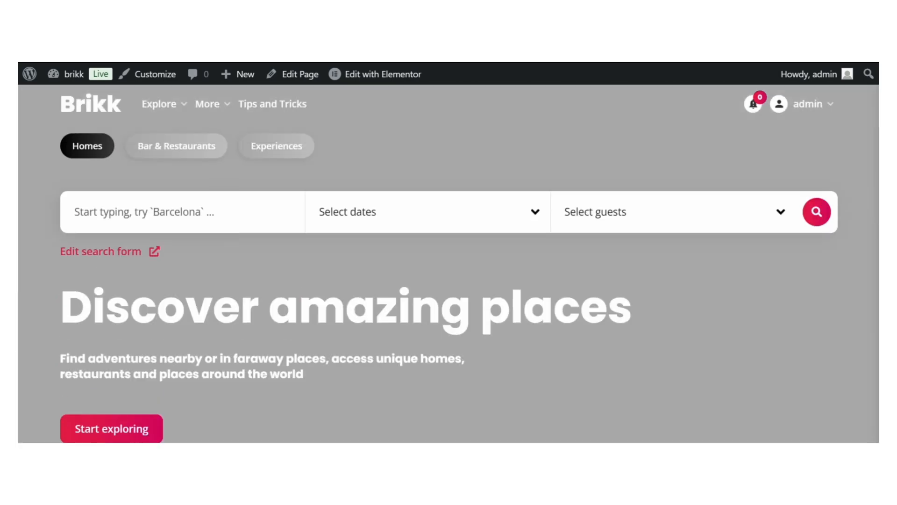
- Open the Theme Settings under Listing Types in the WordPress dashboard and examine the header, logo, theme color and marker color options
mouse_move(74, 79)
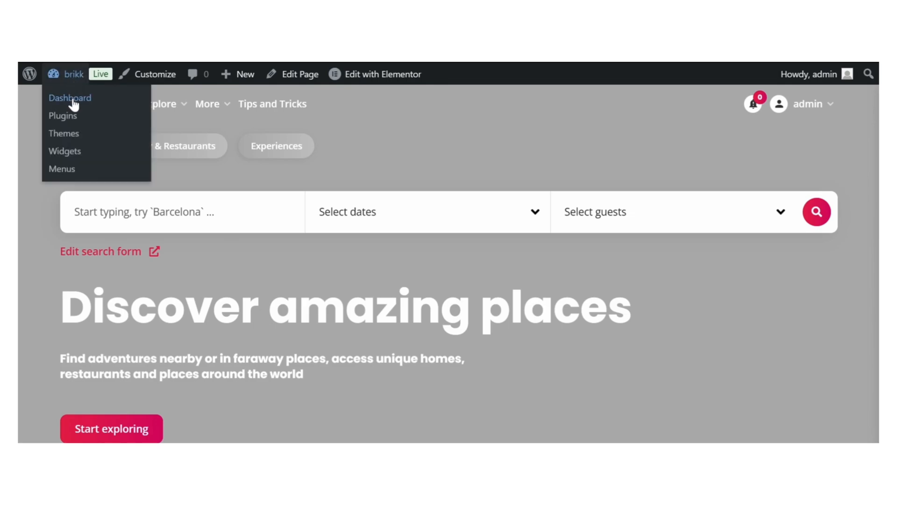
left_click(70, 98)
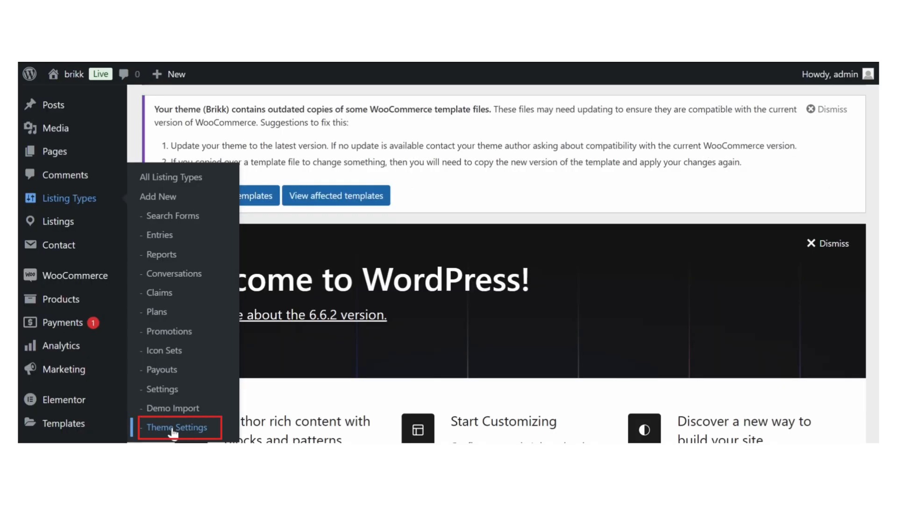
left_click(174, 428)
scroll(271, 282, "down", 7)
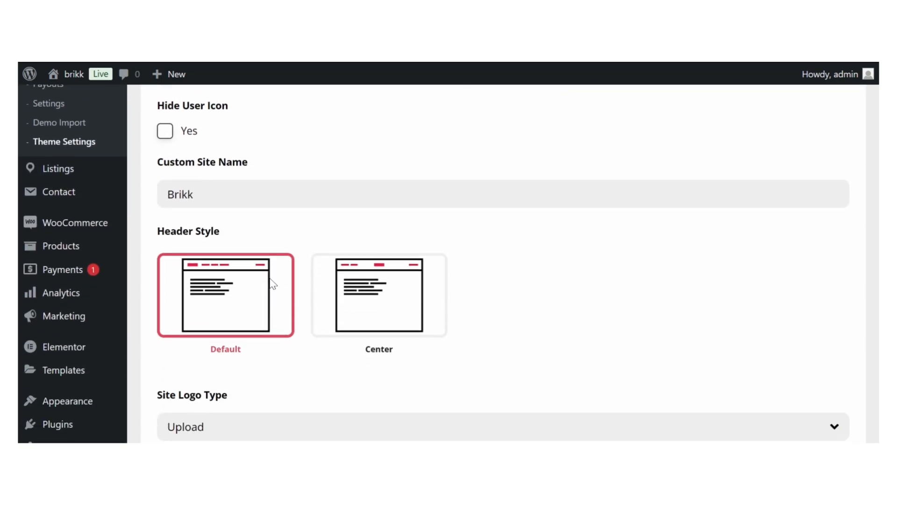
scroll(270, 279, "down", 4)
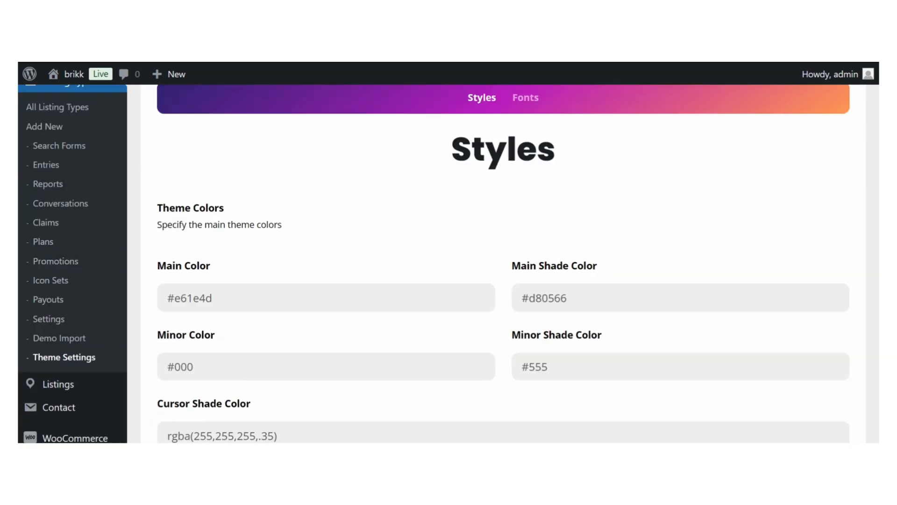
scroll(234, 372, "down", 4)
scroll(235, 373, "up", 3)
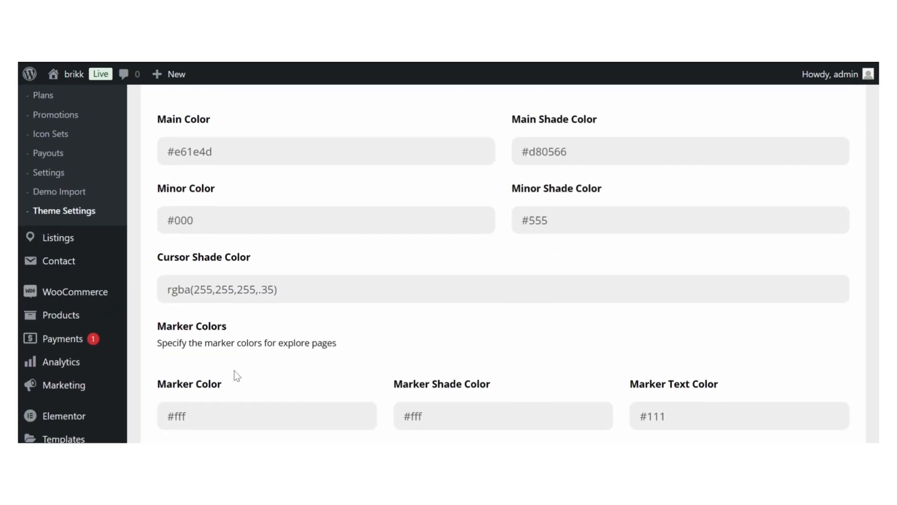
scroll(235, 374, "down", 1)
scroll(341, 281, "down", 15)
scroll(341, 280, "up", 3)
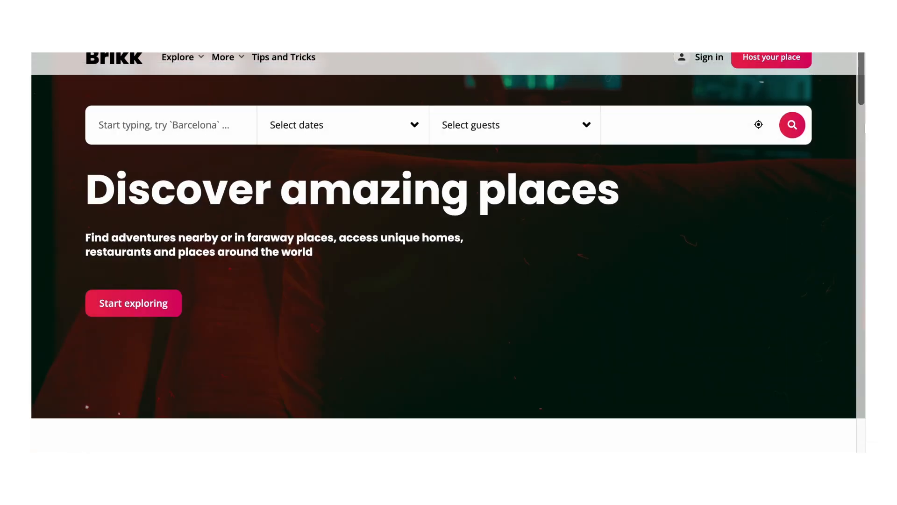
- Examine the Brikk demo home page from the trending destinations through the highlights, restaurants and articles to the pricing plans
scroll(448, 252, "down", 2)
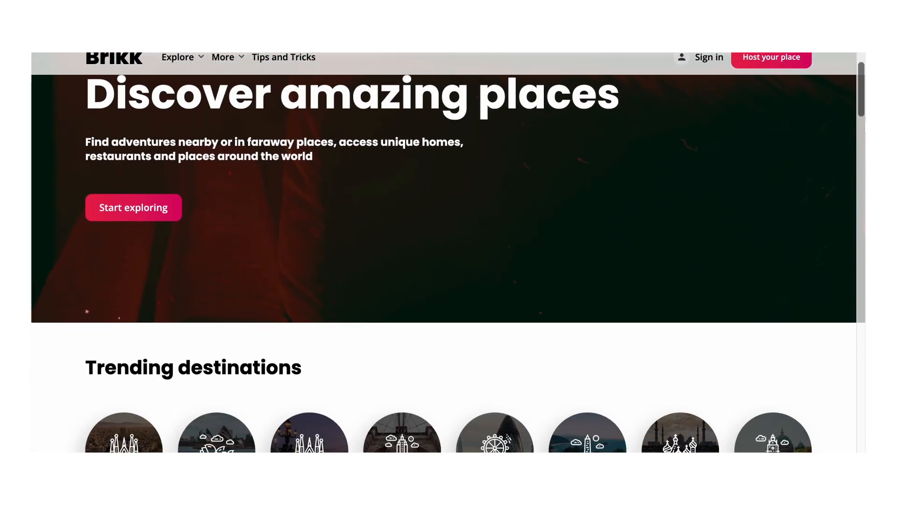
scroll(448, 253, "down", 2)
scroll(449, 252, "down", 4)
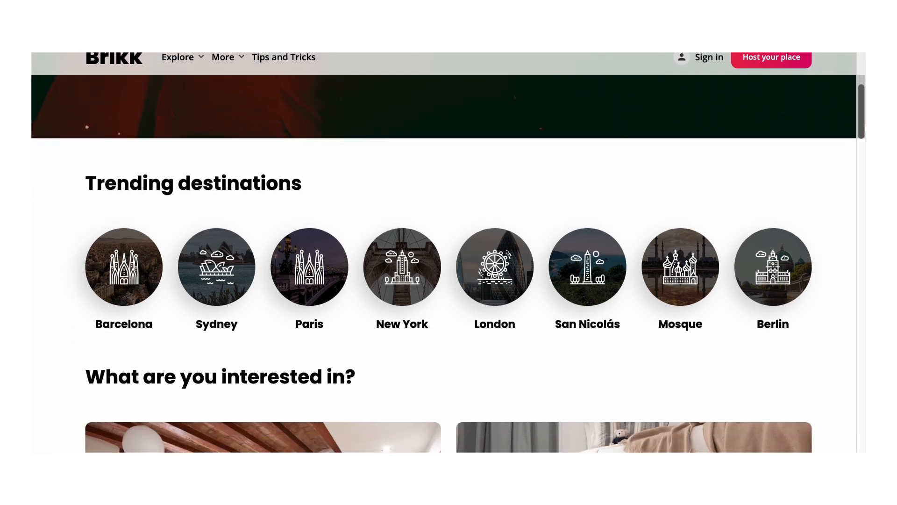
scroll(449, 253, "down", 6)
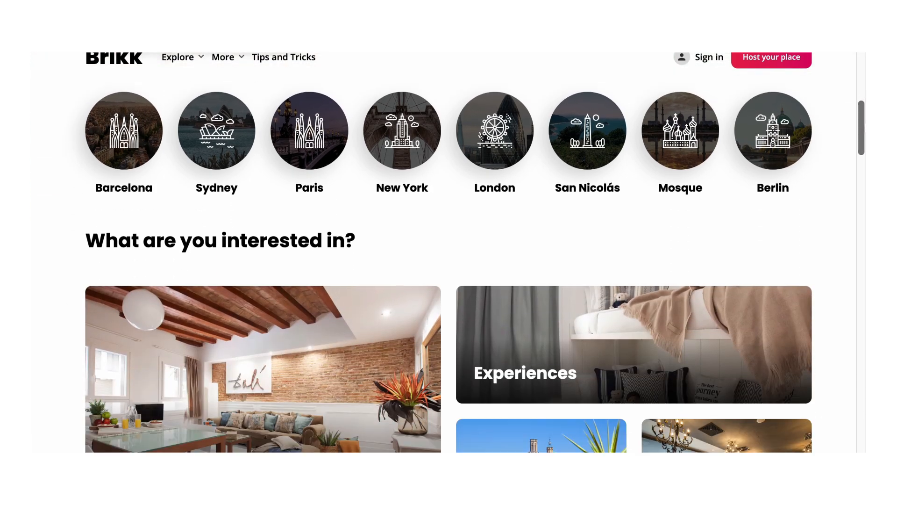
scroll(449, 253, "down", 4)
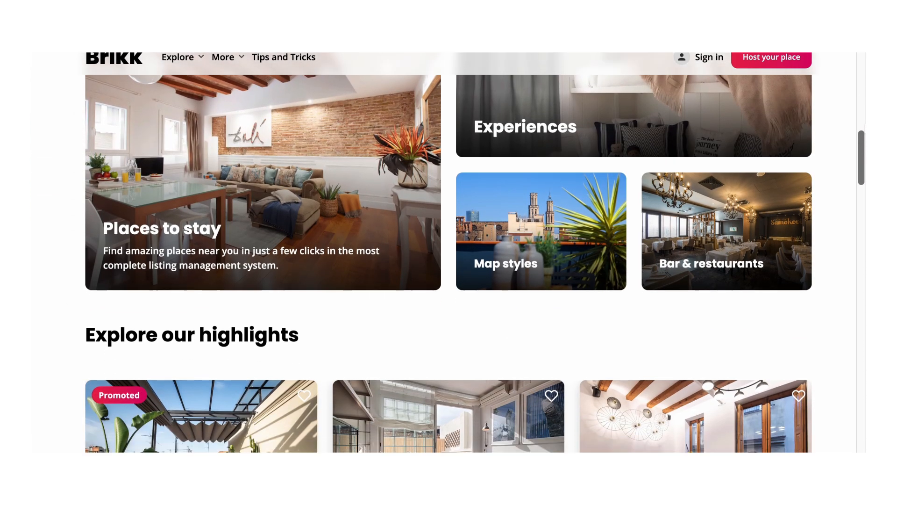
scroll(448, 252, "down", 6)
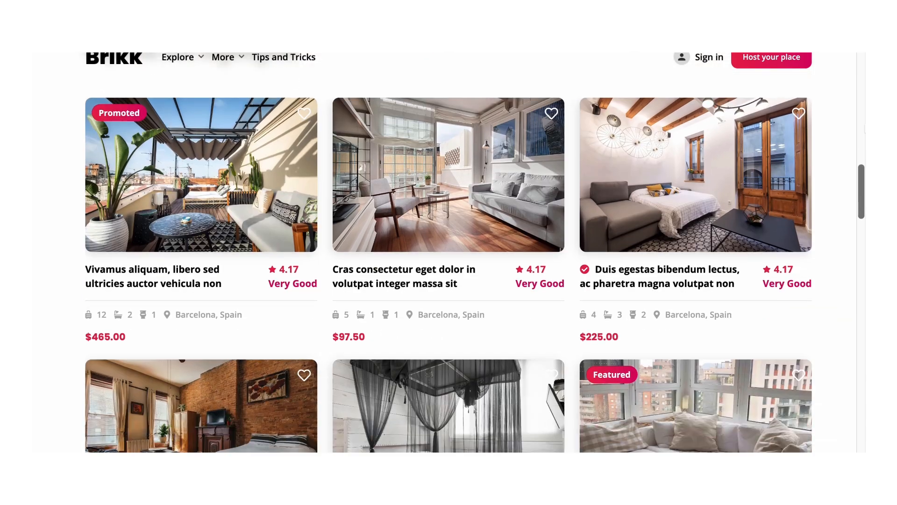
scroll(449, 253, "down", 7)
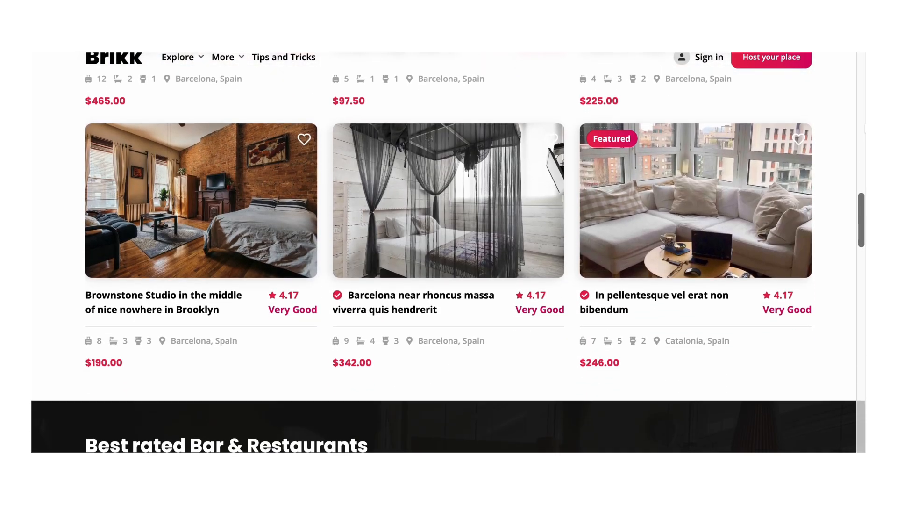
scroll(449, 252, "down", 13)
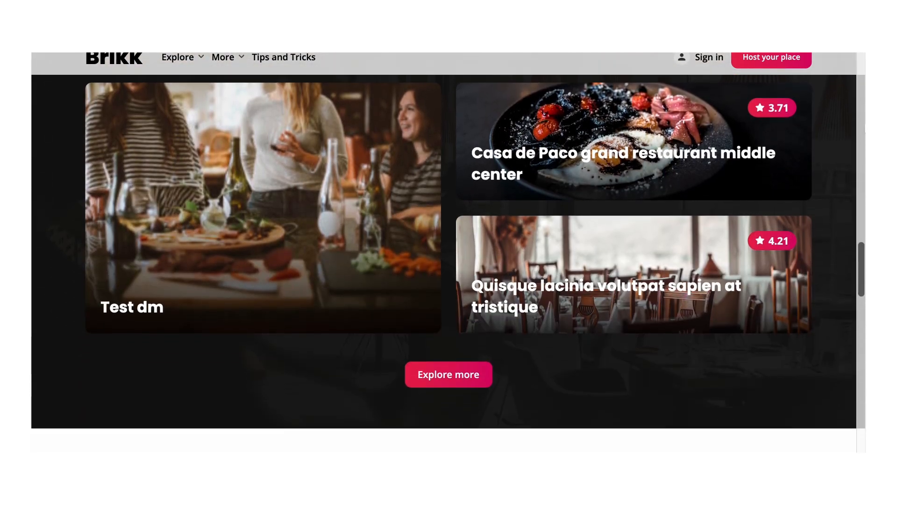
scroll(449, 252, "down", 14)
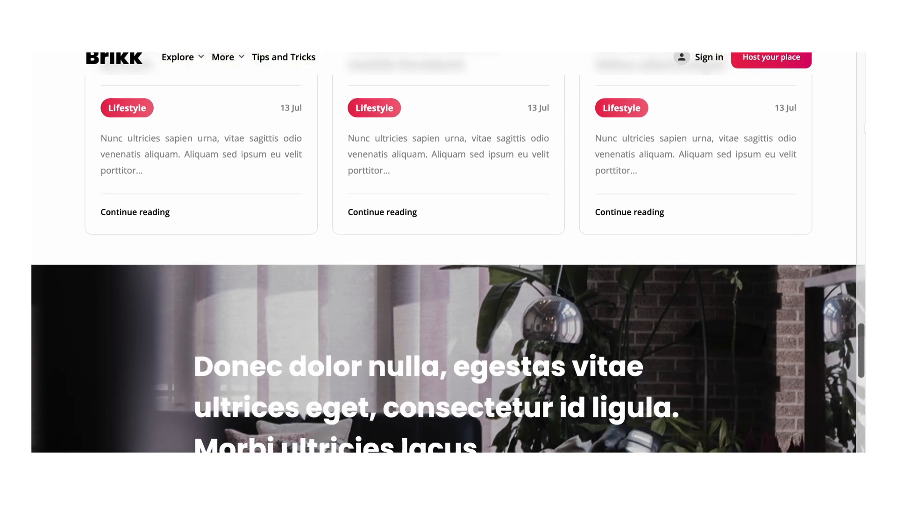
scroll(448, 253, "down", 12)
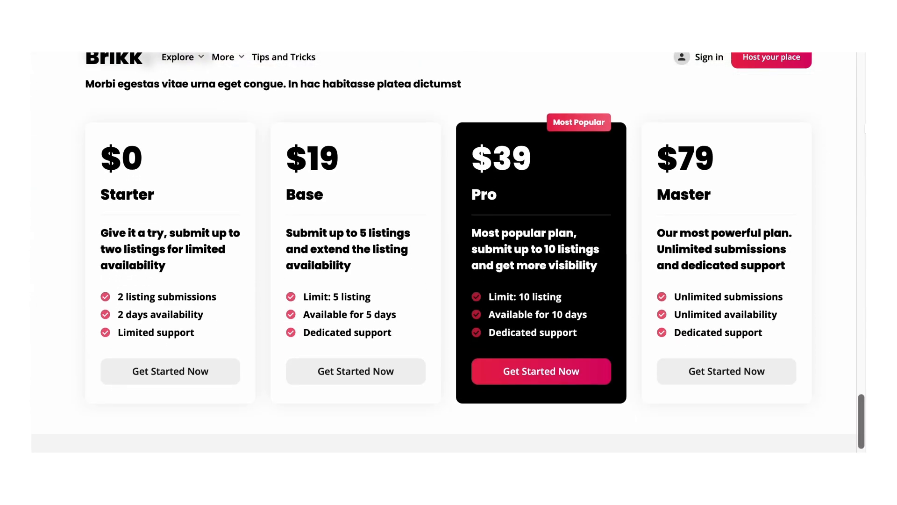